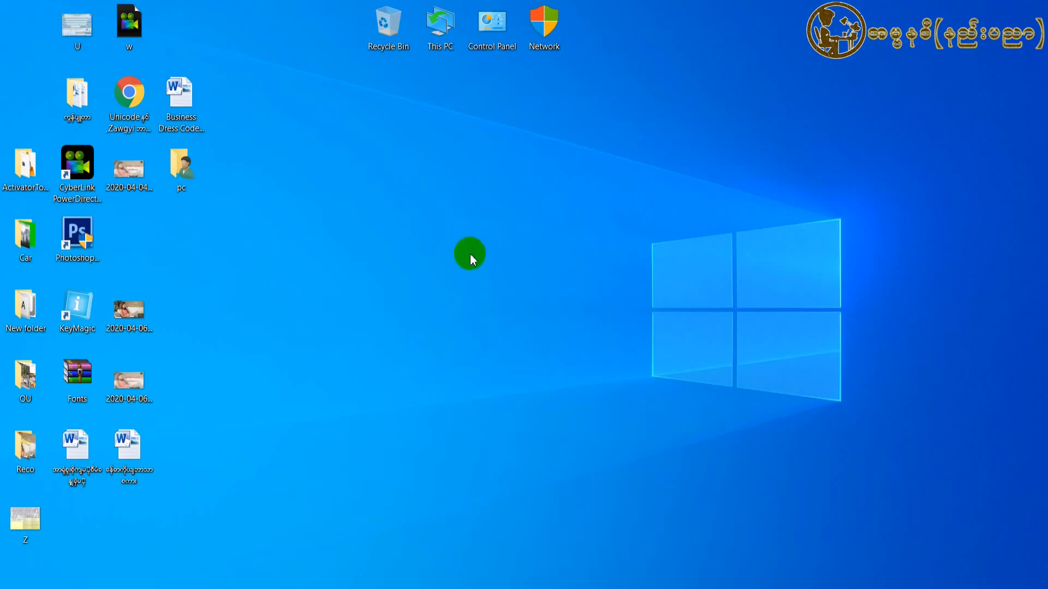
Open the Control Panel's BitLocker Drive Encryption settings and start turning on BitLocker for New Volume (O:).
double_click(490, 33)
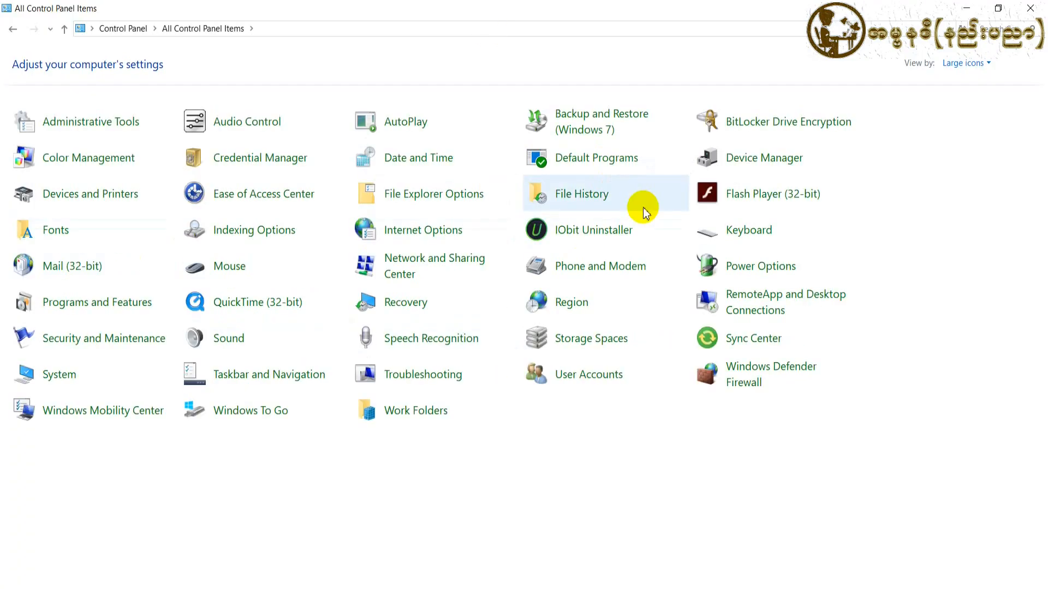
left_click(749, 122)
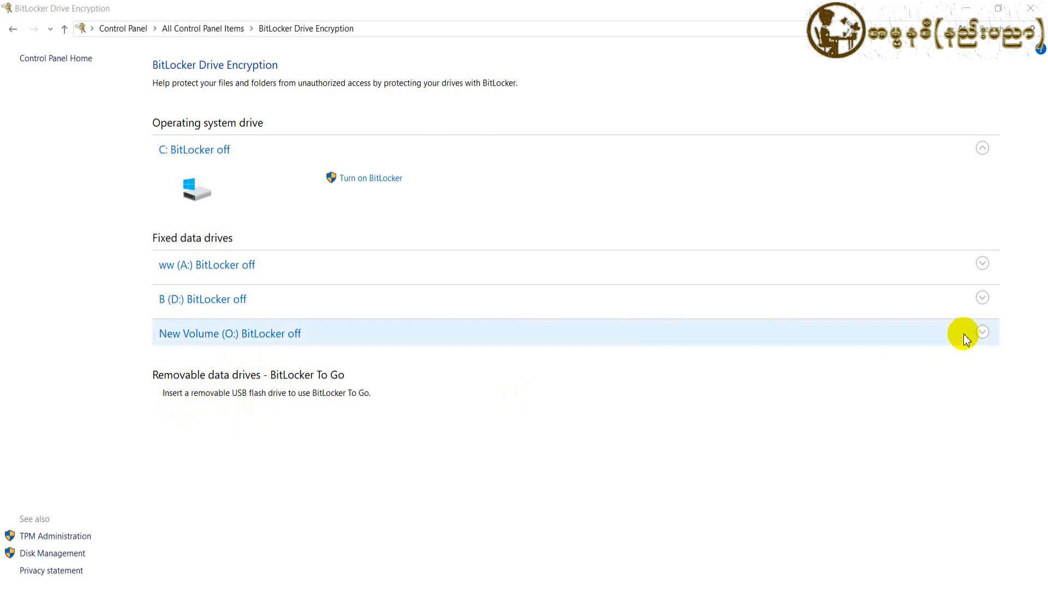
left_click(981, 333)
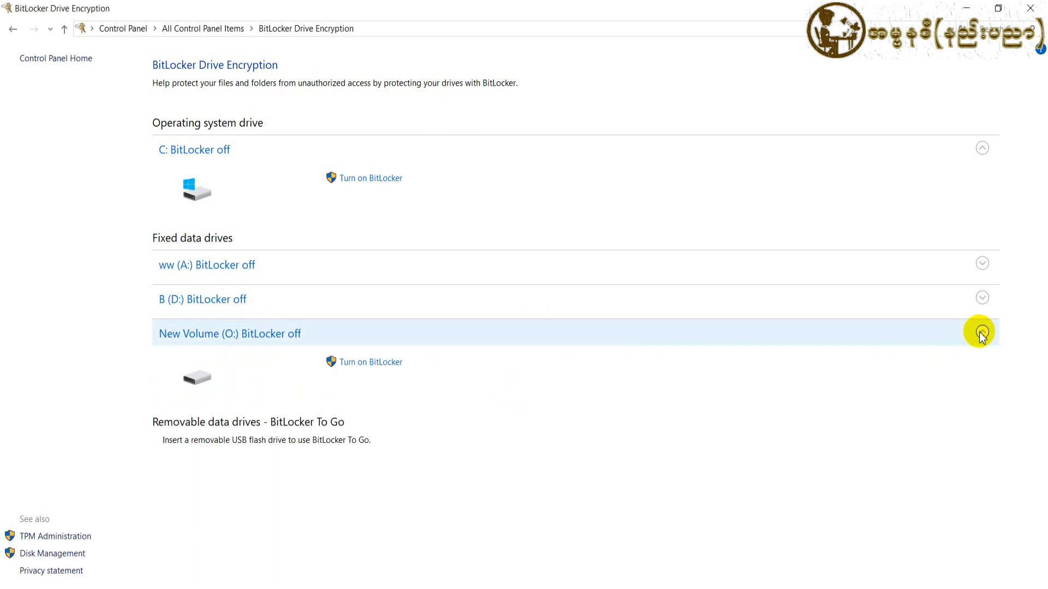
left_click(370, 368)
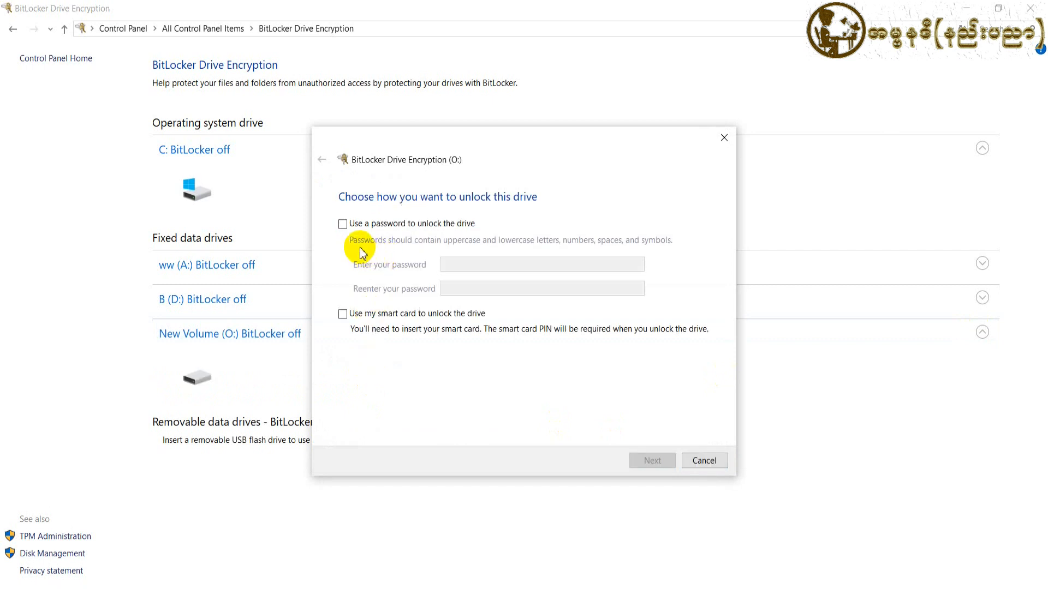
Choose a password as the unlock method for drive O: and enter the drive password in both password fields.
left_click(343, 224)
left_click(448, 272)
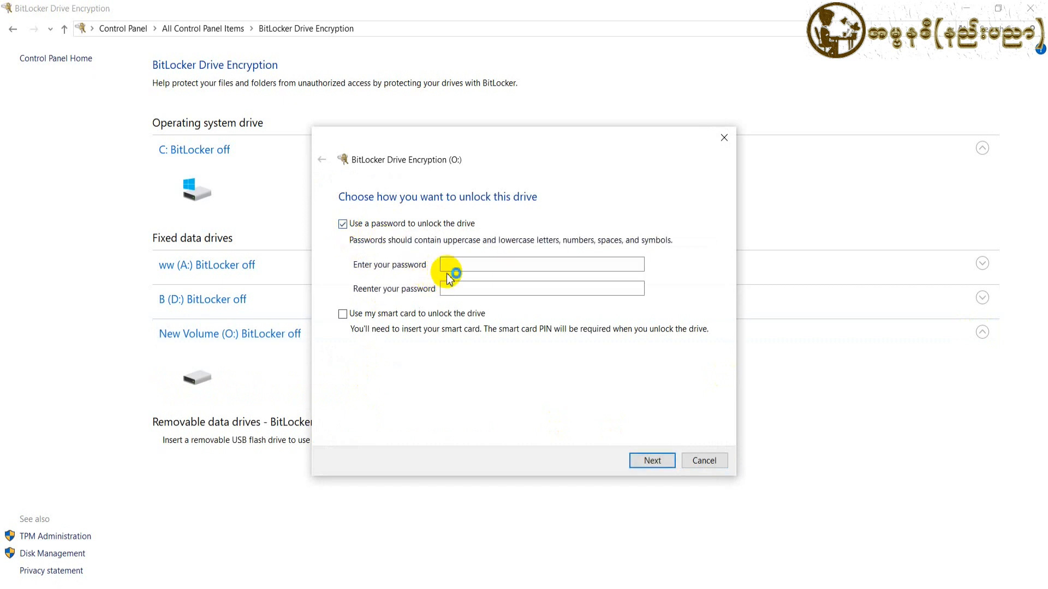
left_click(466, 268)
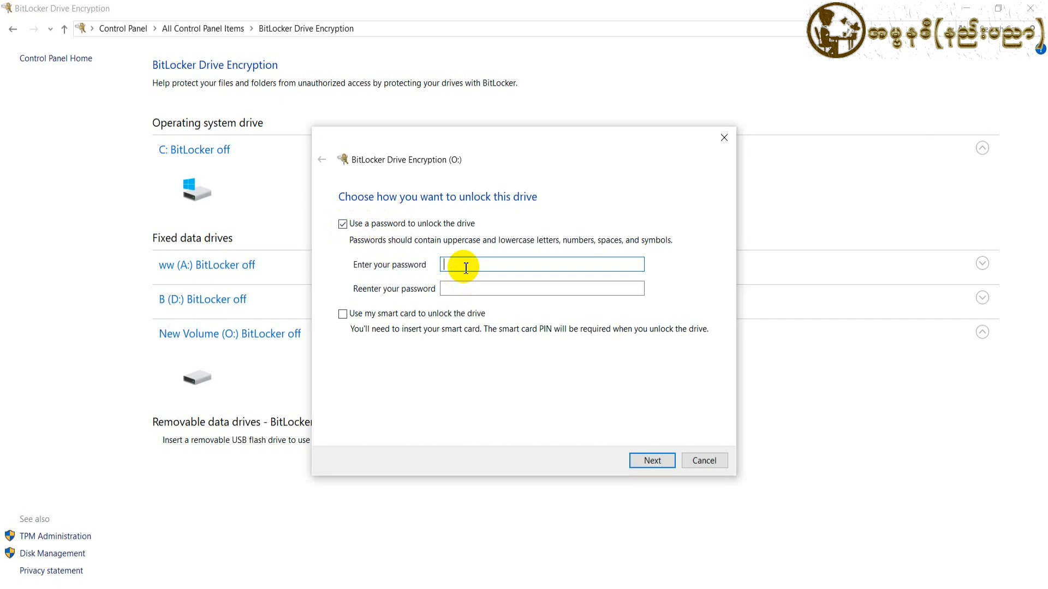
type("•••••••••")
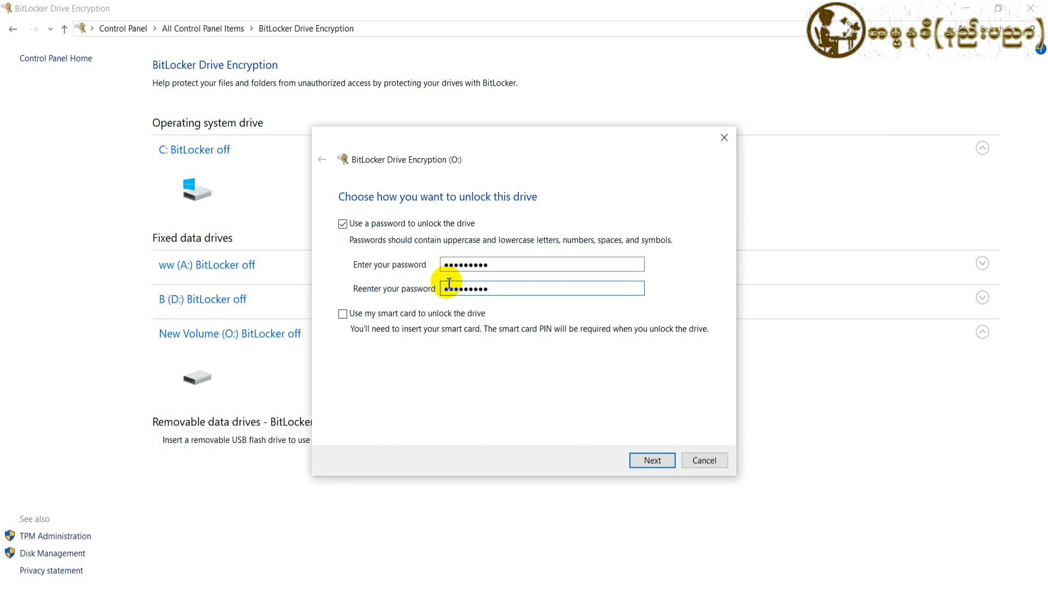
left_click(642, 461)
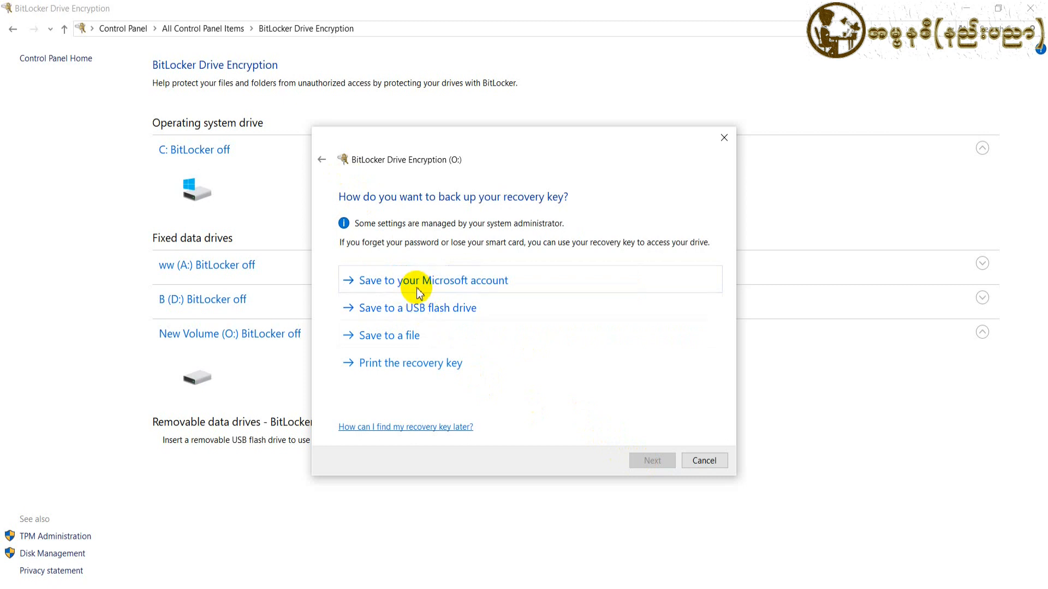
Back up the recovery key to a text file on the Desktop under the suggested name and continue the setup.
left_click(396, 341)
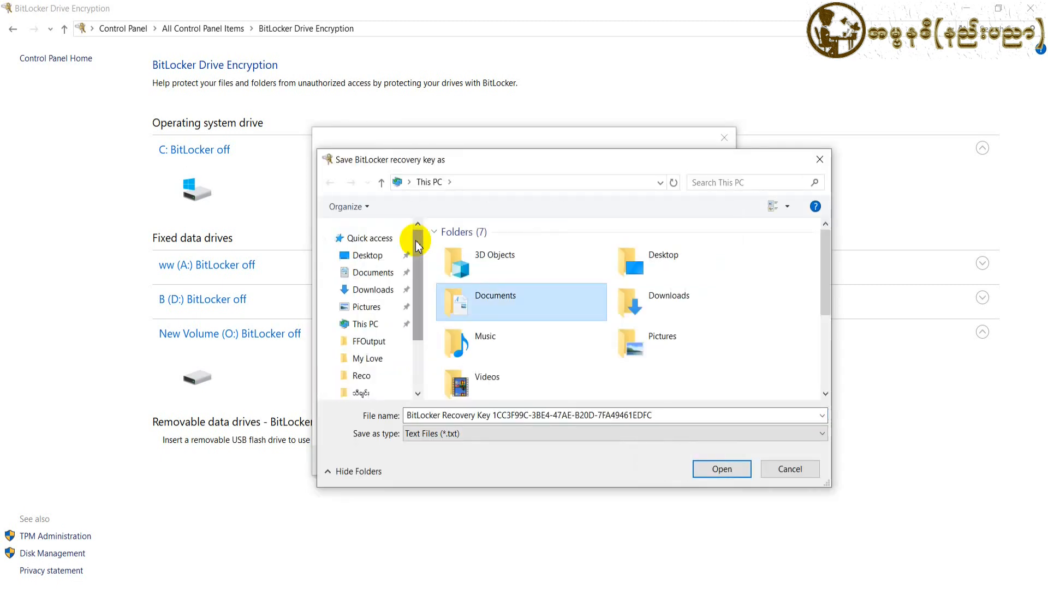
left_click(371, 260)
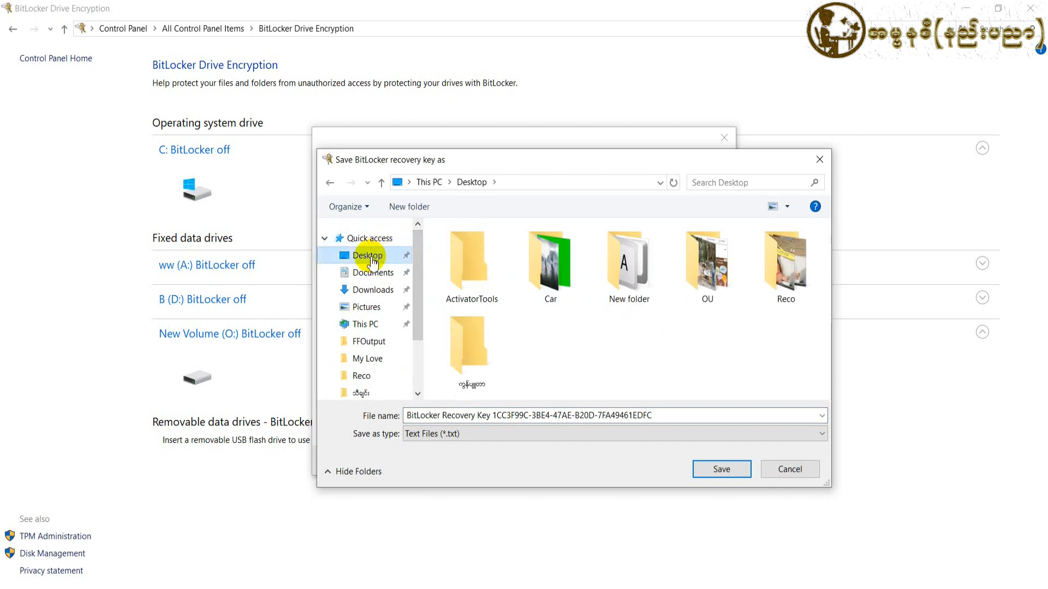
left_click(672, 416)
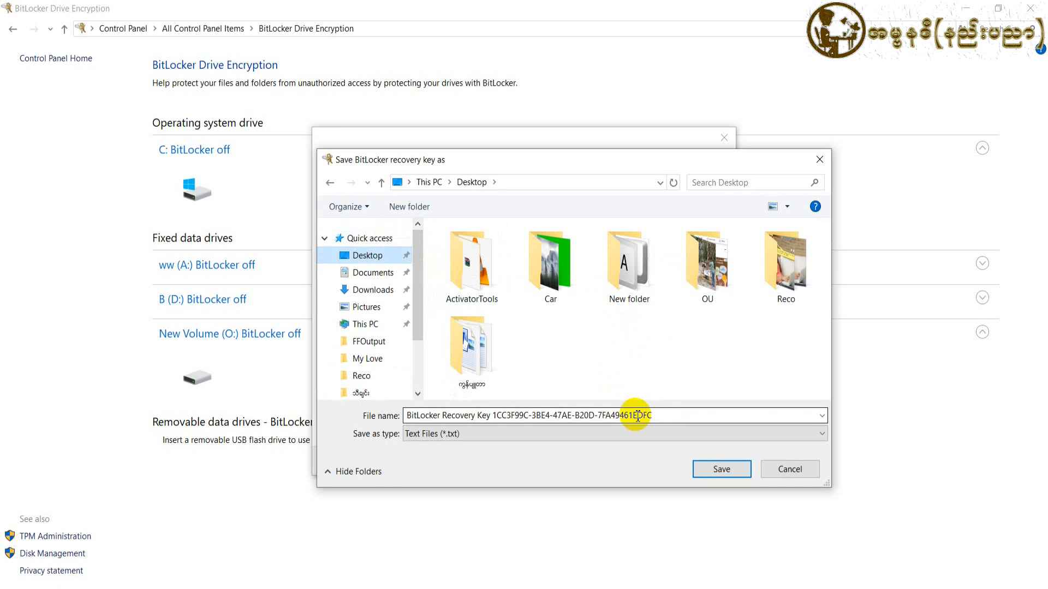
left_click(718, 470)
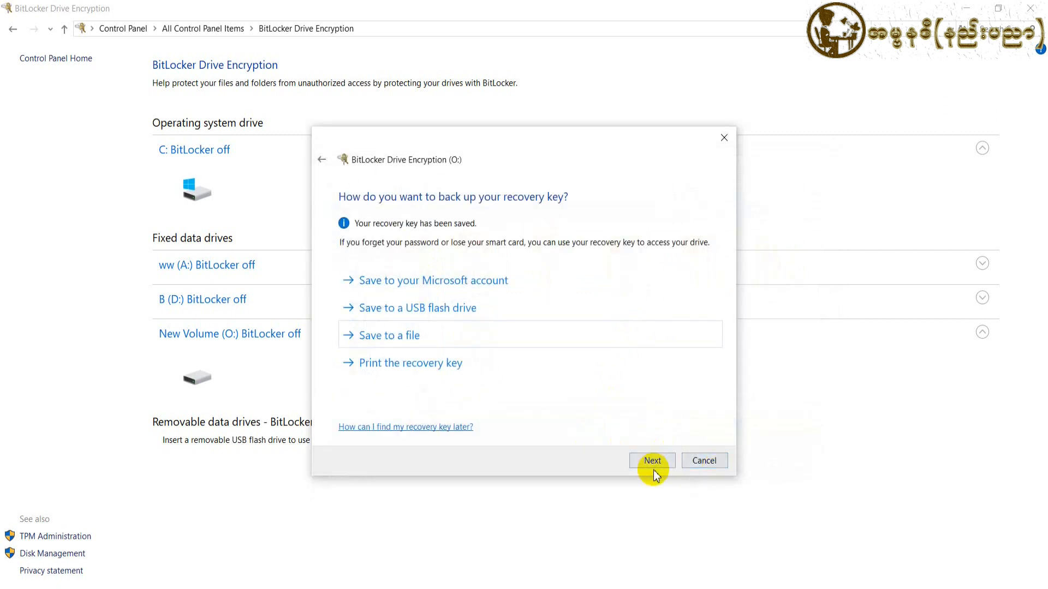
left_click(653, 462)
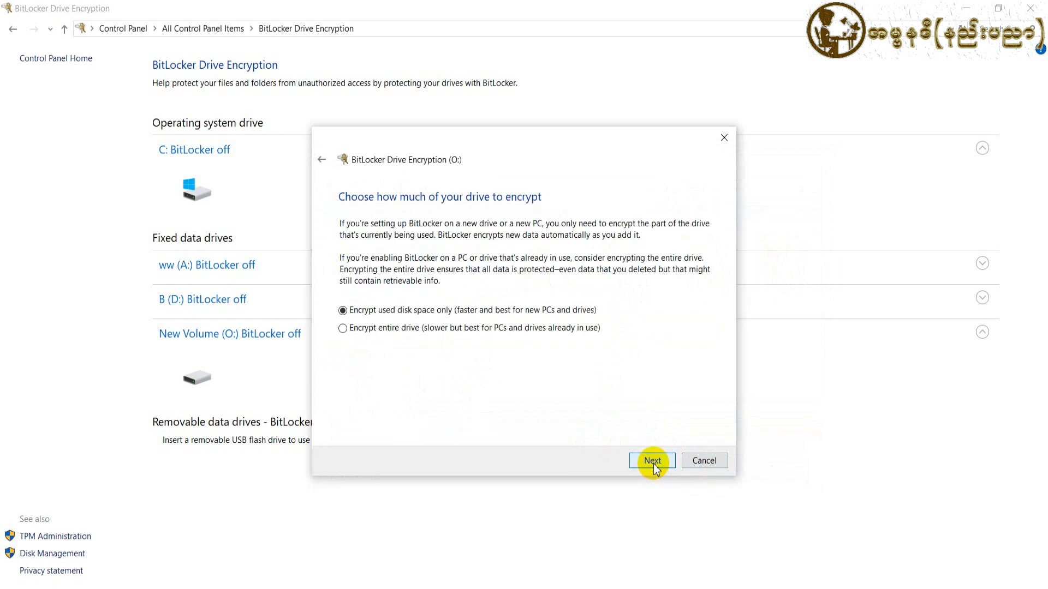
Encrypt drive O: with used disk space only and the new encryption mode, closing the completion notice.
left_click(653, 462)
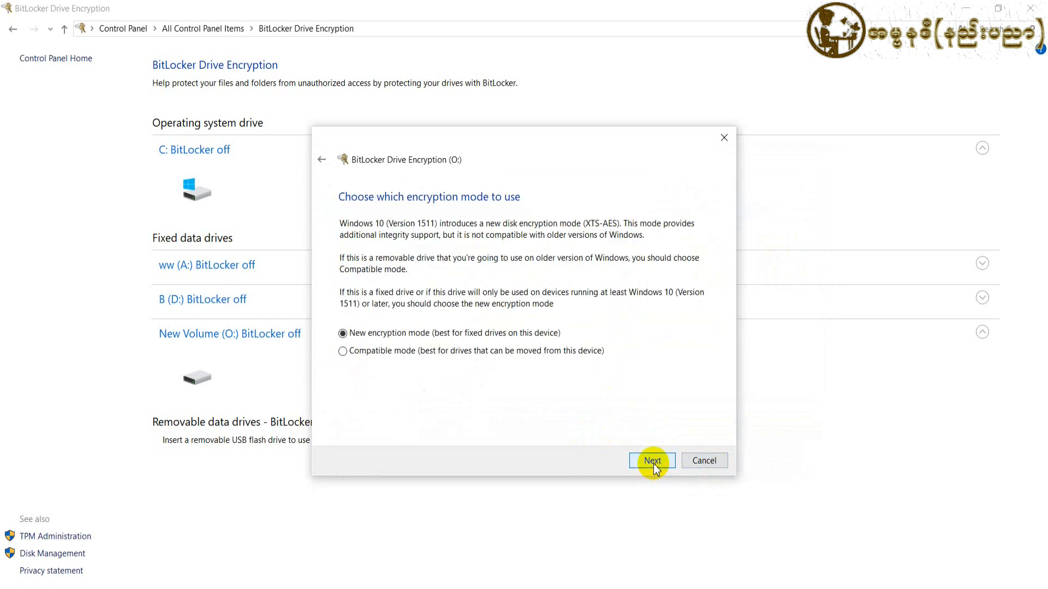
left_click(652, 462)
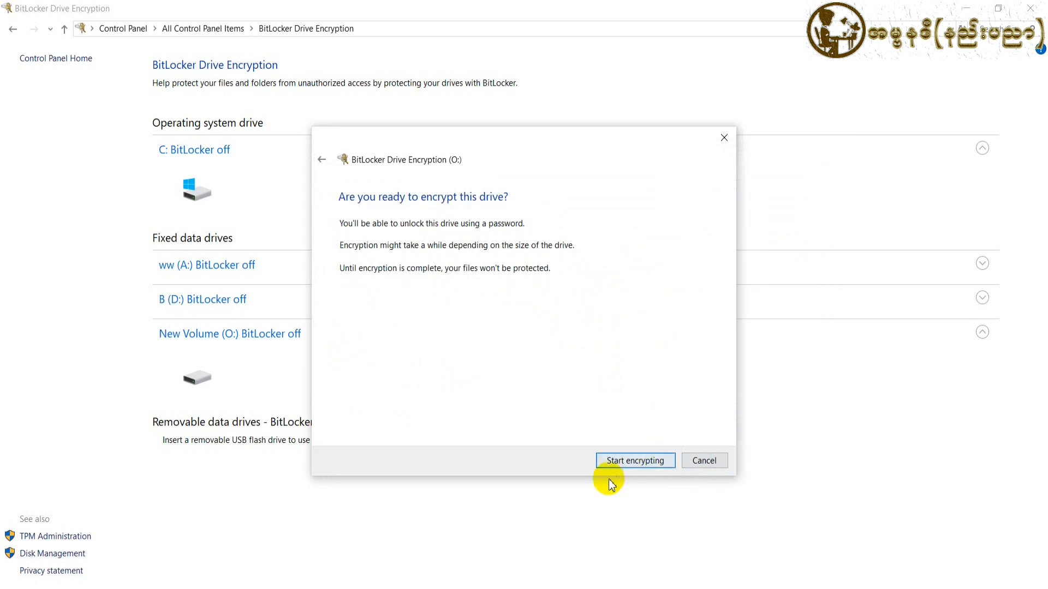
left_click(628, 463)
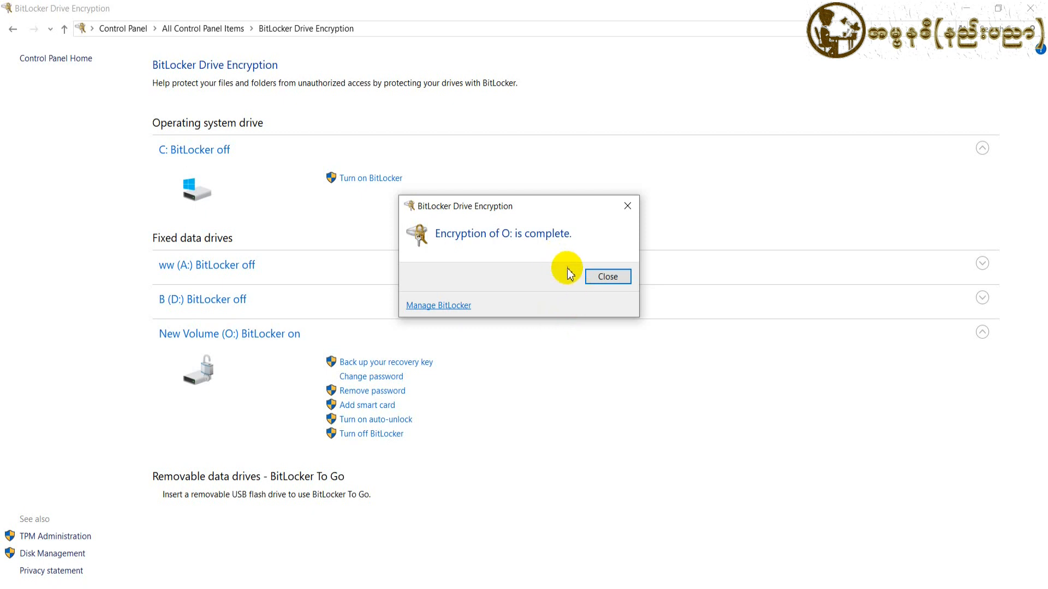
left_click(596, 279)
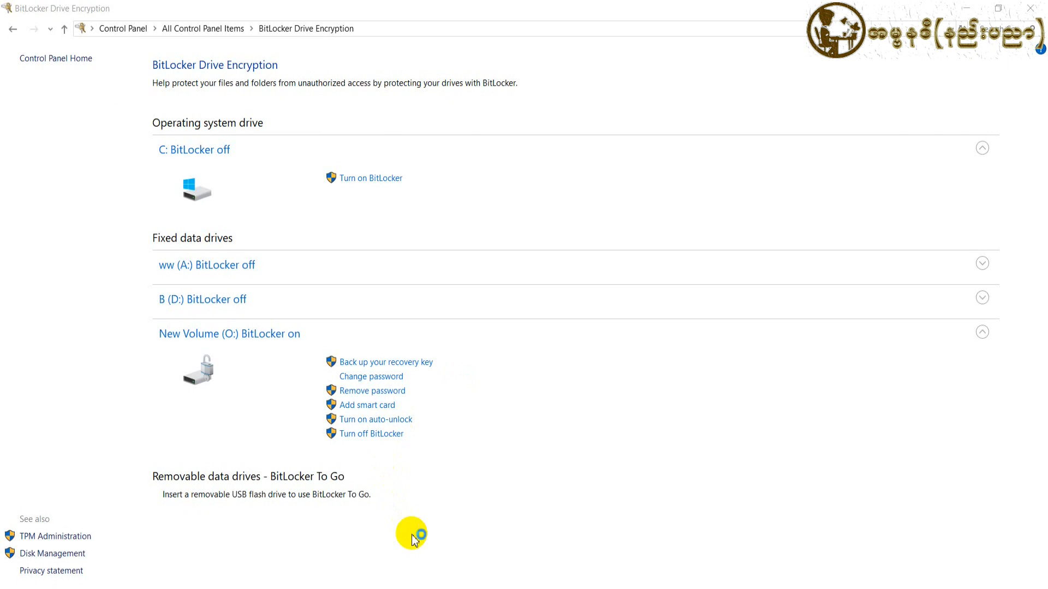
Open This PC in File Explorer and select the locked Local Disk (O:).
key("super+e")
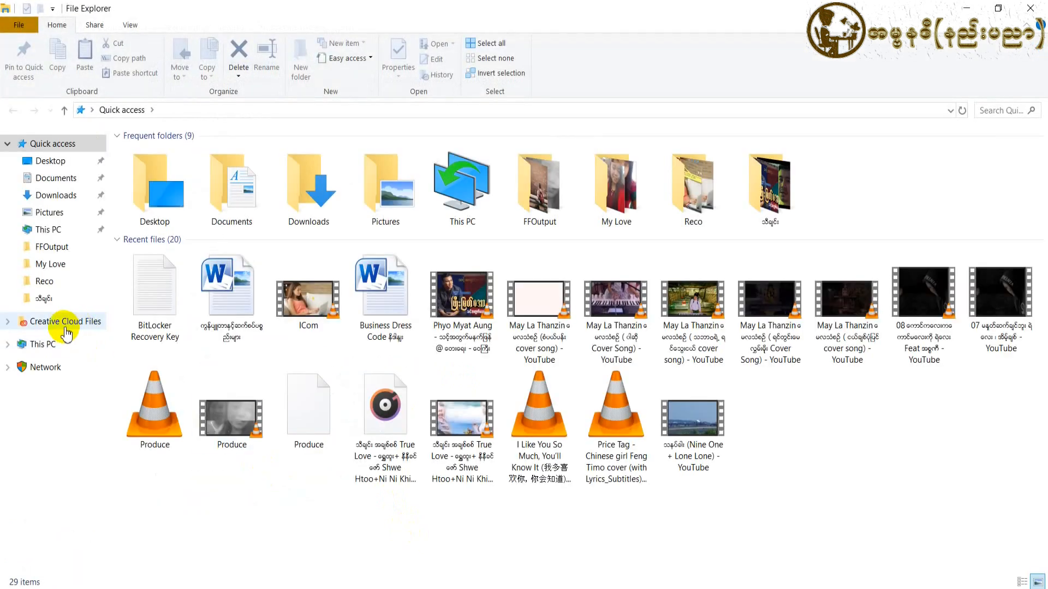
left_click(47, 345)
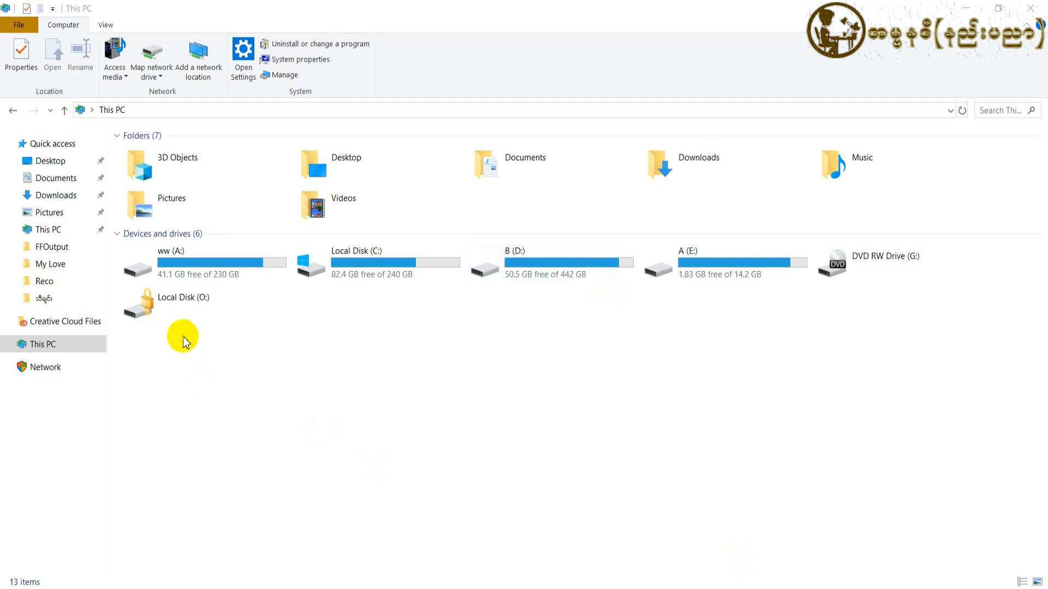
left_click(175, 309)
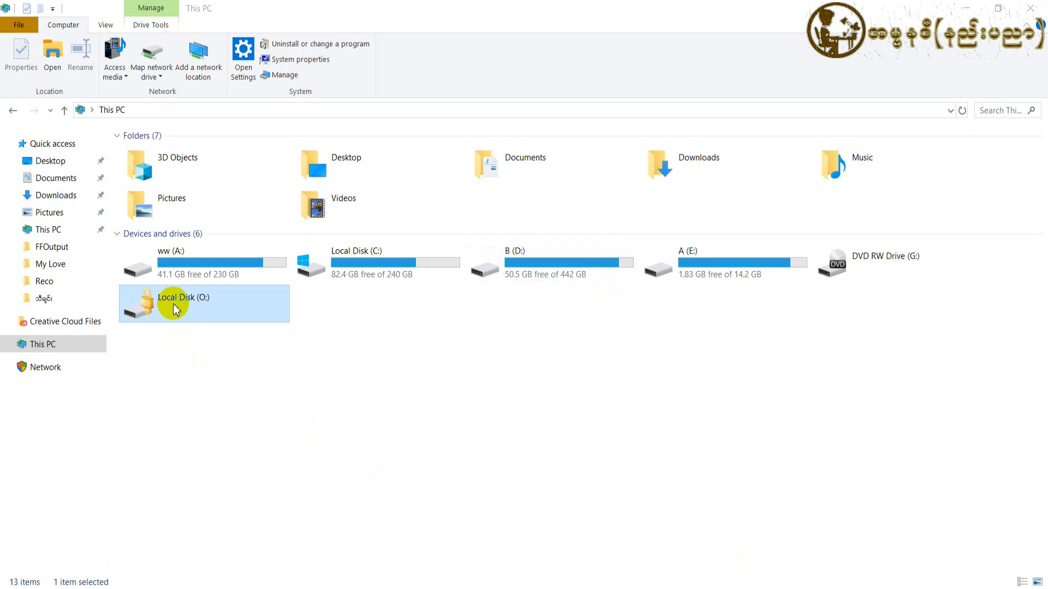
Enter the drive password in the unlock prompt of Local Disk (O:), but switch to recovery key entry and dismiss the prompt.
double_click(175, 308)
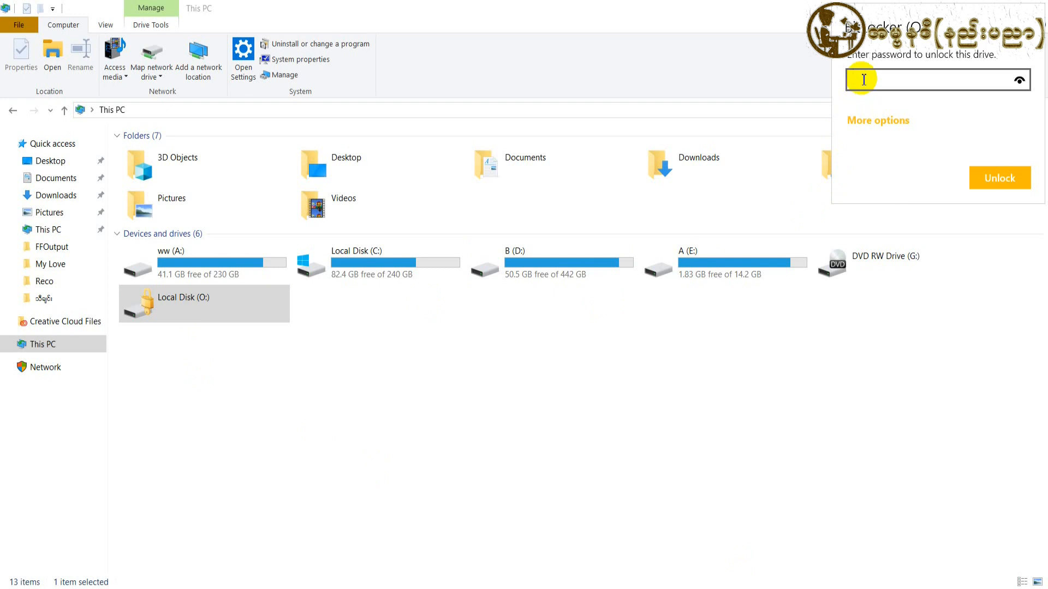
type("**********")
left_click(868, 121)
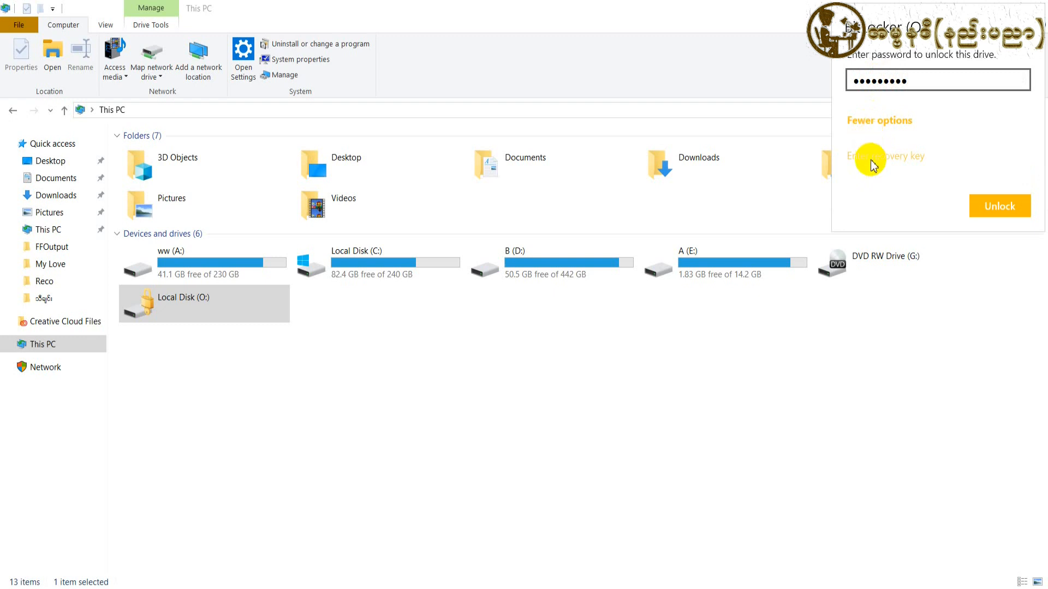
left_click(870, 163)
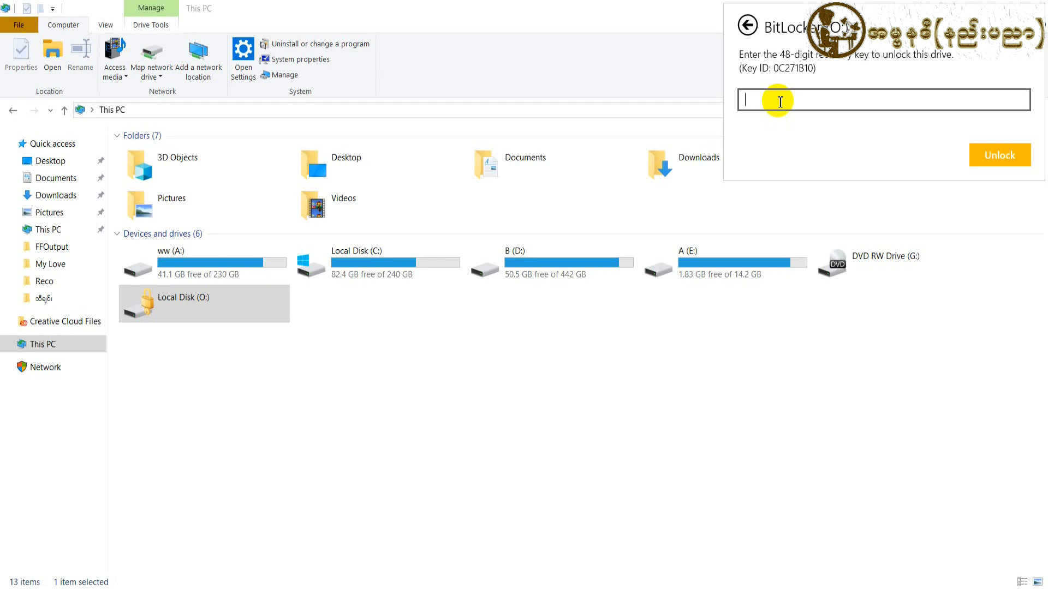
left_click(554, 24)
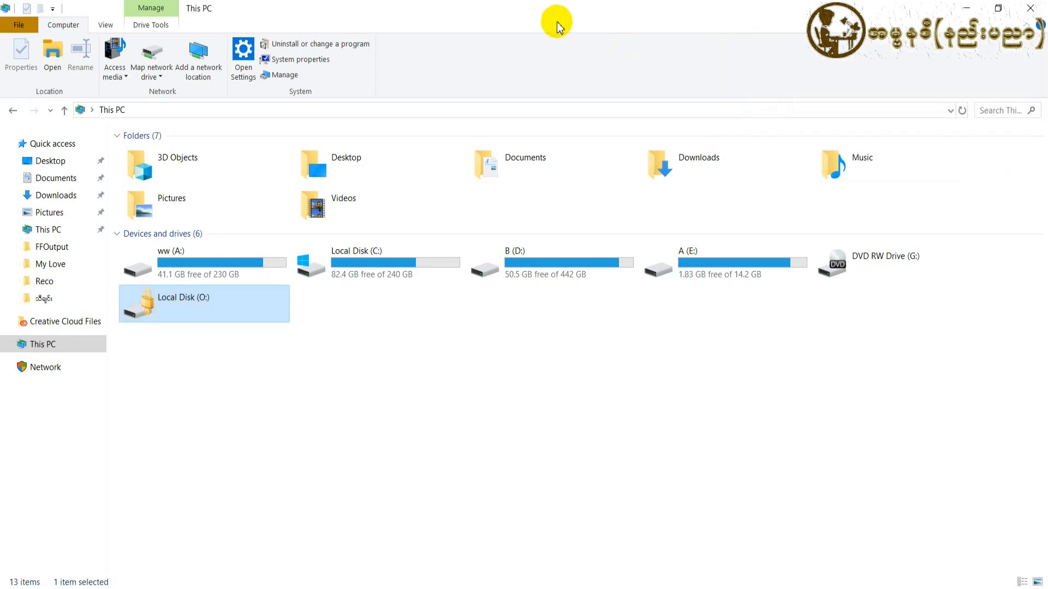
Copy the recovery key from the BitLocker Recovery Key text file on the desktop and close the file.
left_click(969, 9)
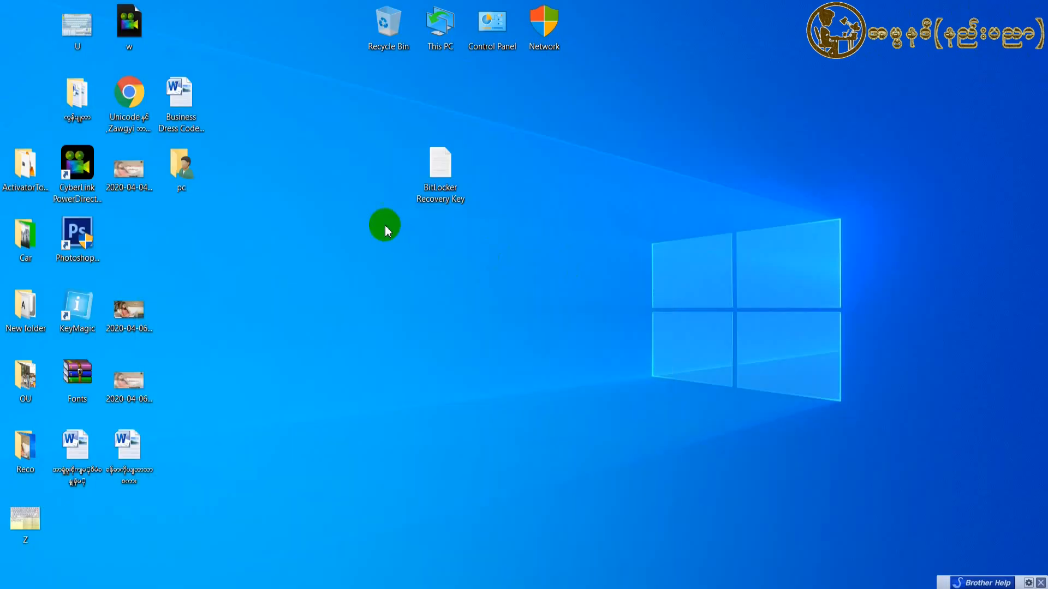
left_click(436, 186)
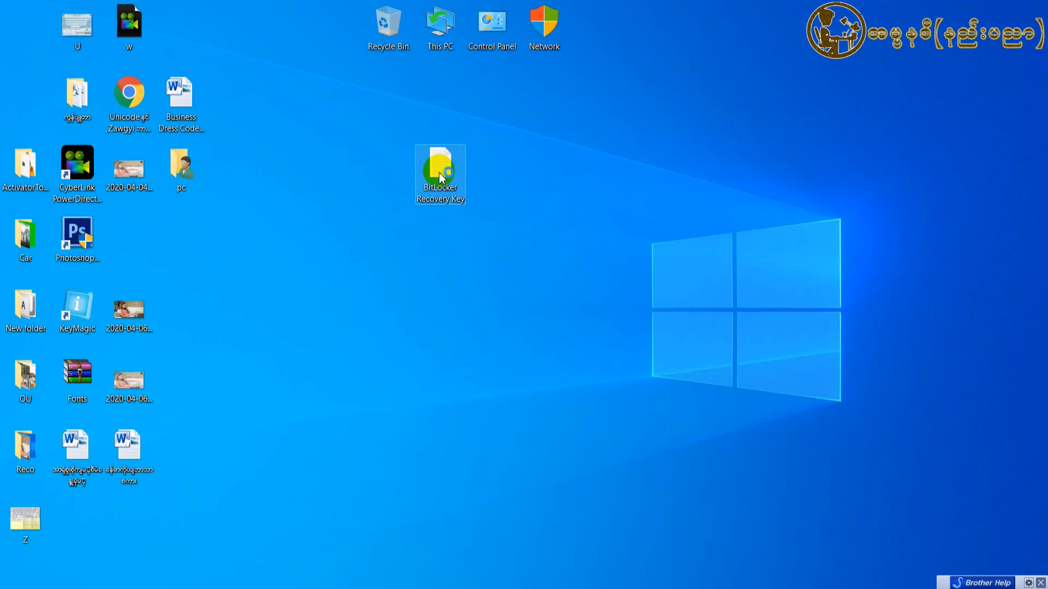
double_click(440, 173)
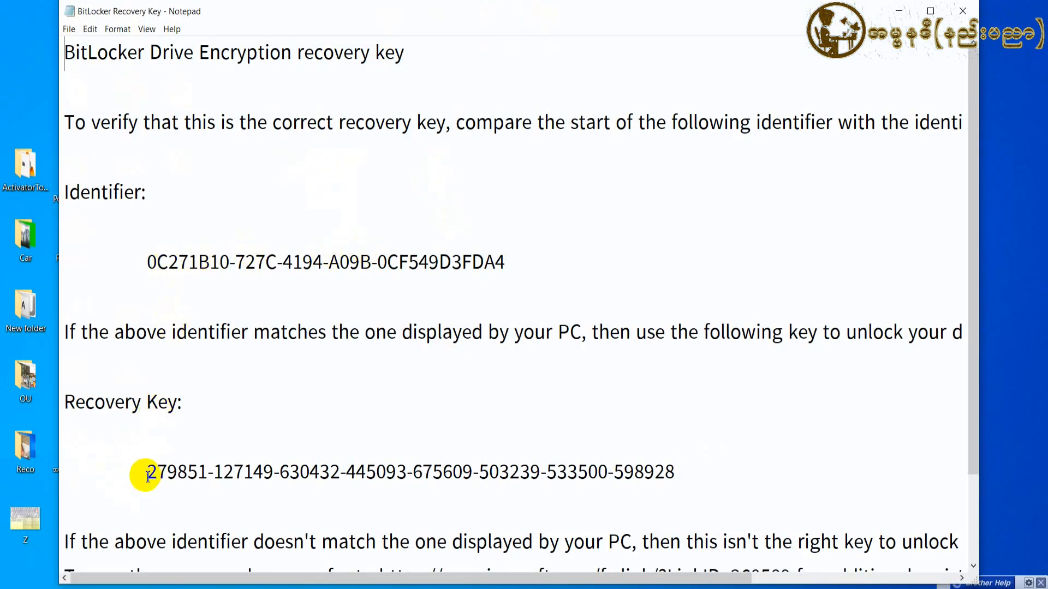
left_click_drag(148, 472, 593, 498)
key("ctrl+c")
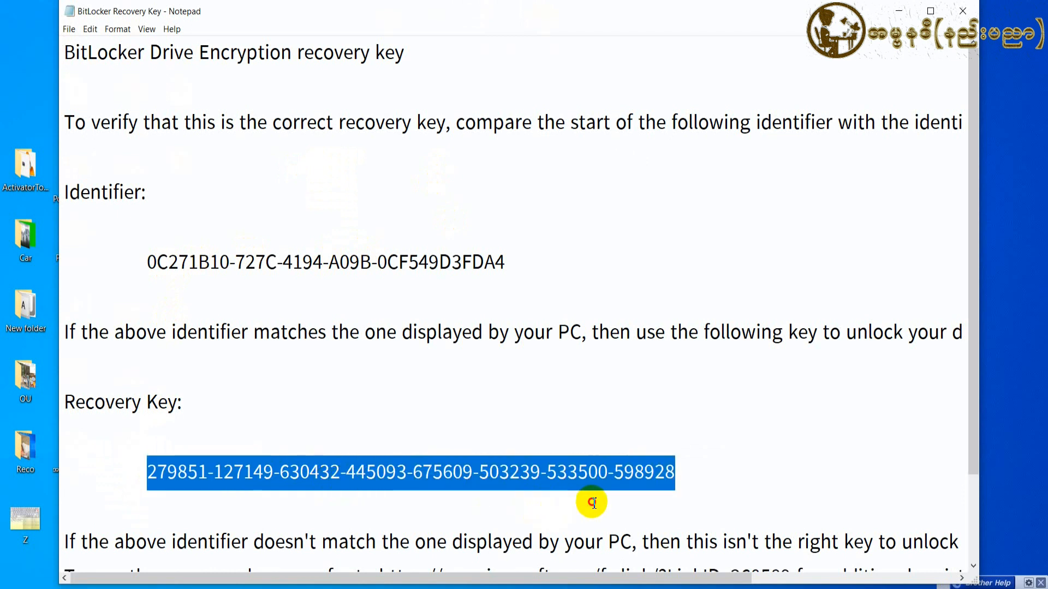
right_click(498, 471)
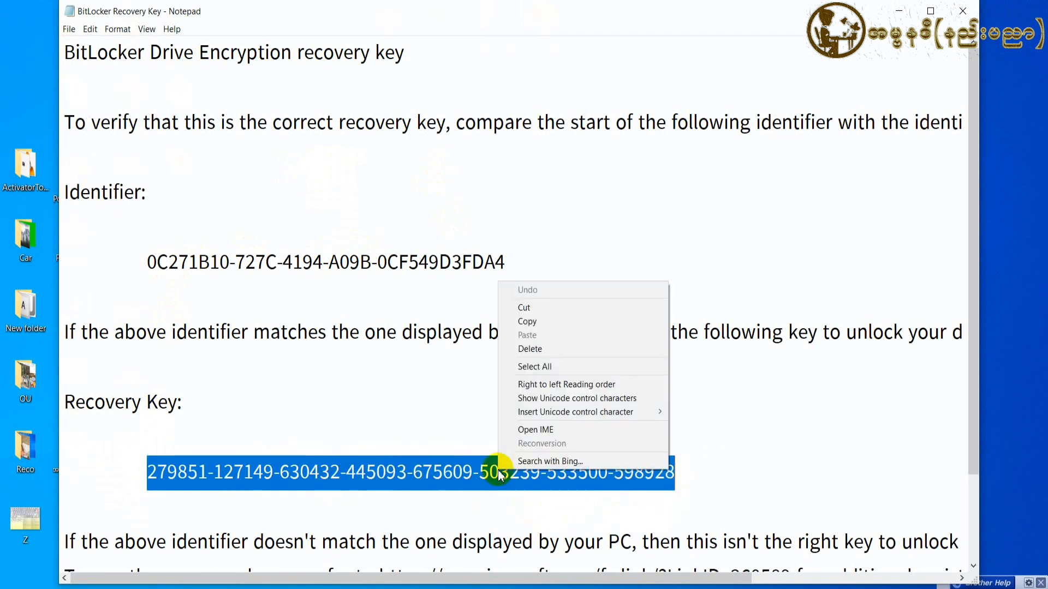
left_click(528, 322)
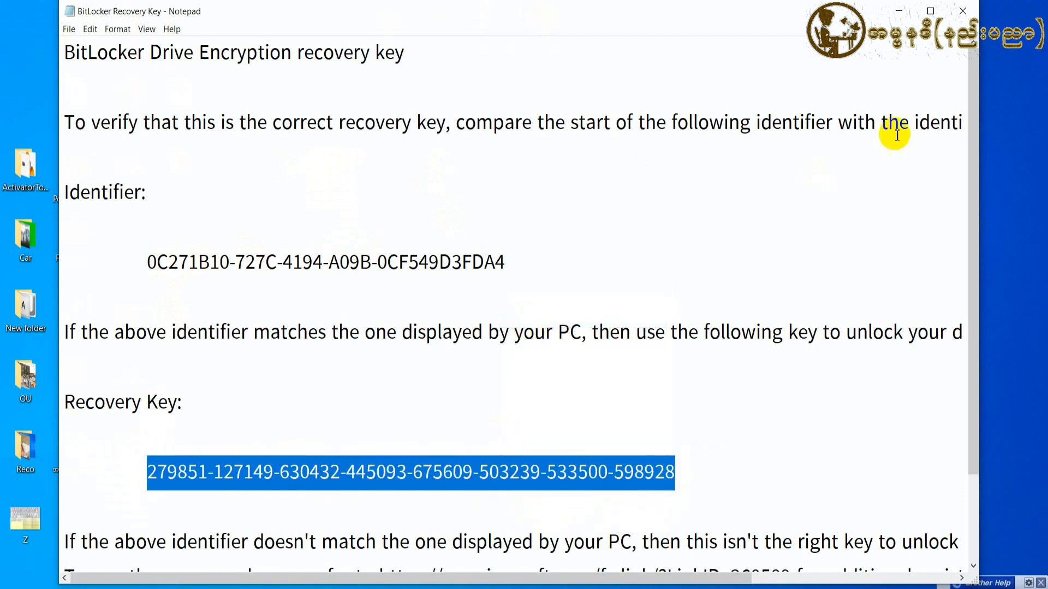
left_click(963, 11)
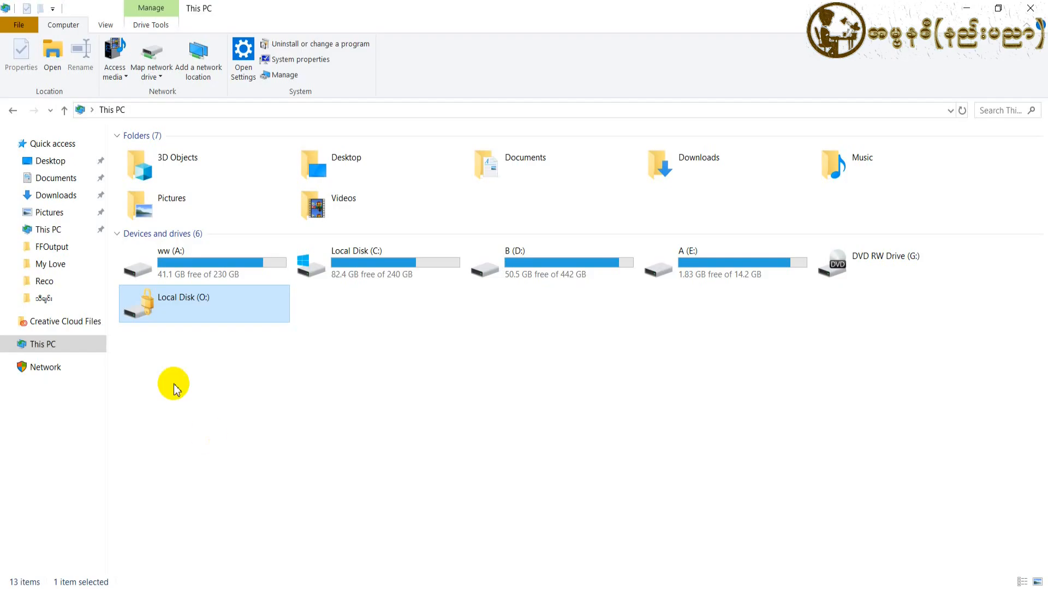
Unlock Local Disk (O:) by choosing recovery key entry in its BitLocker prompt and pasting the copied recovery key.
left_click(182, 310)
double_click(182, 310)
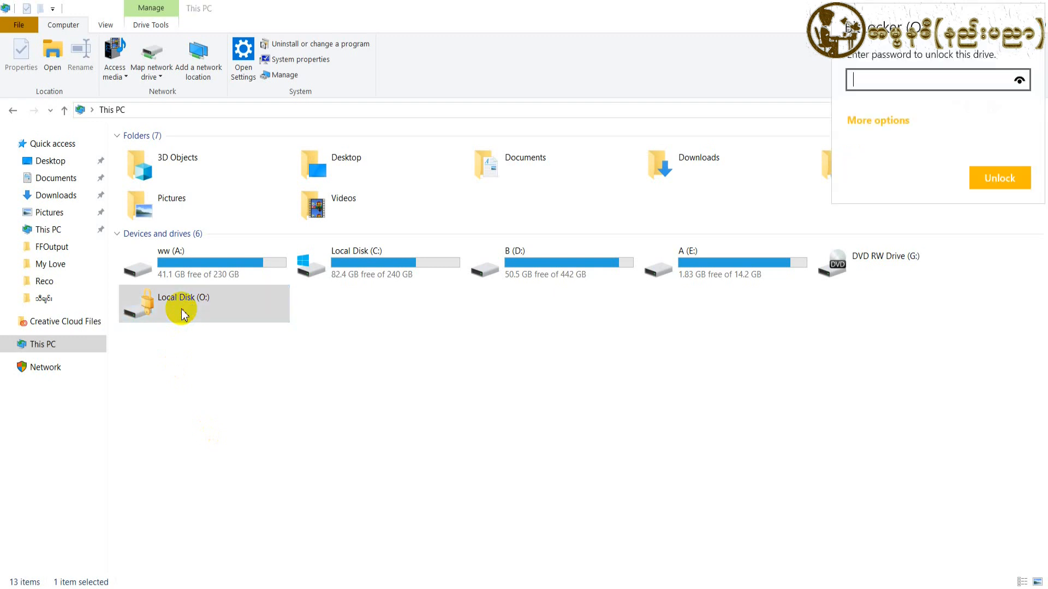
left_click(864, 125)
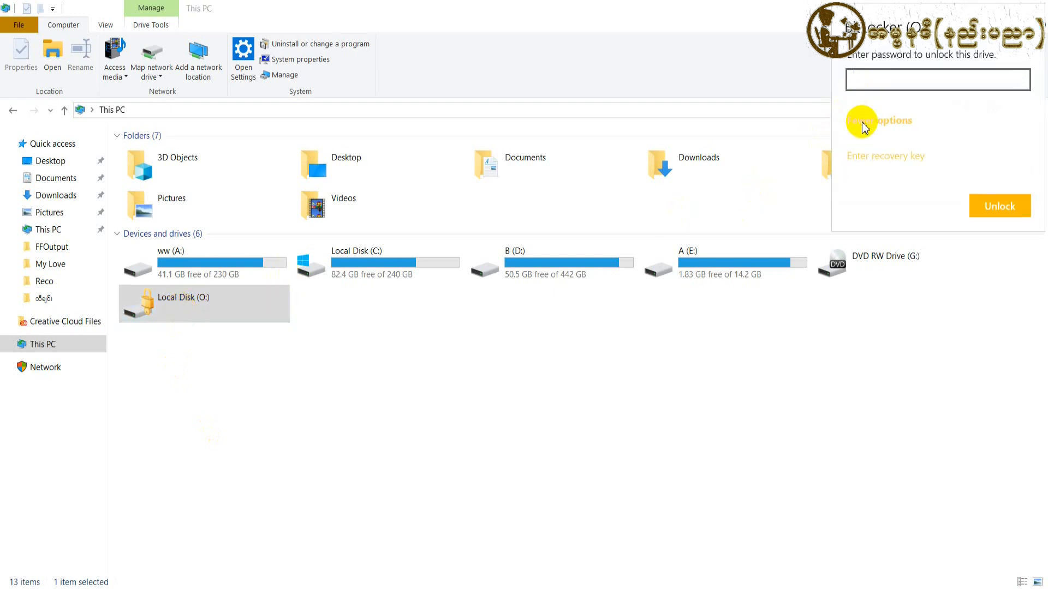
left_click(866, 158)
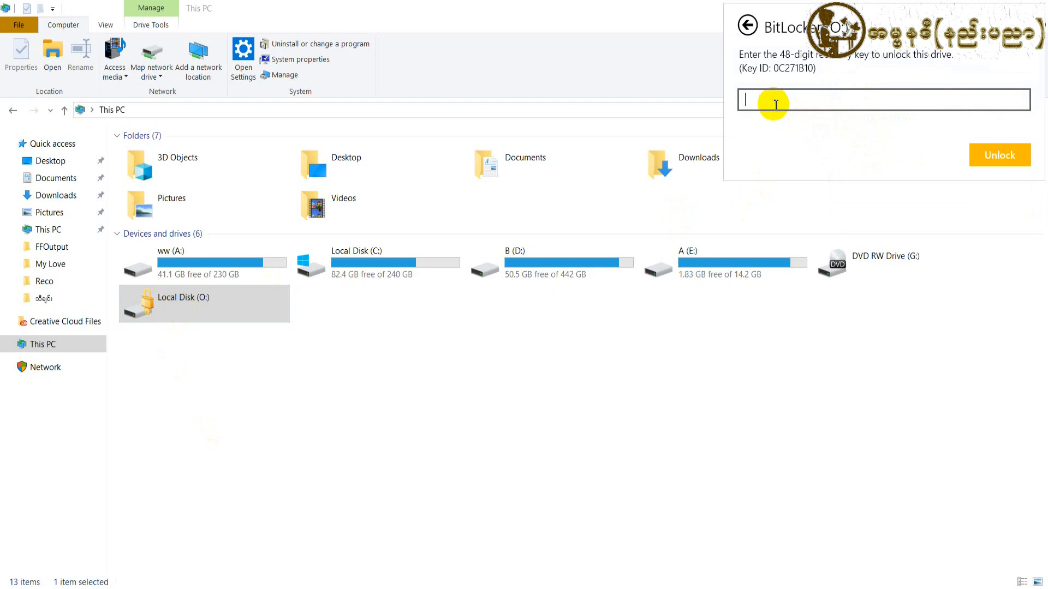
key("ctrl+v")
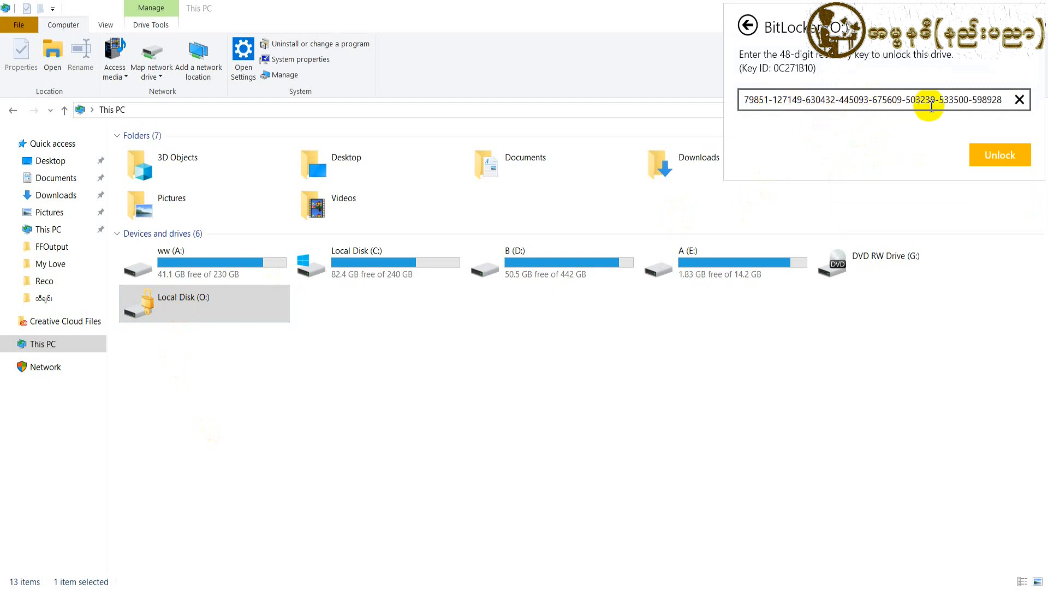
left_click(1003, 163)
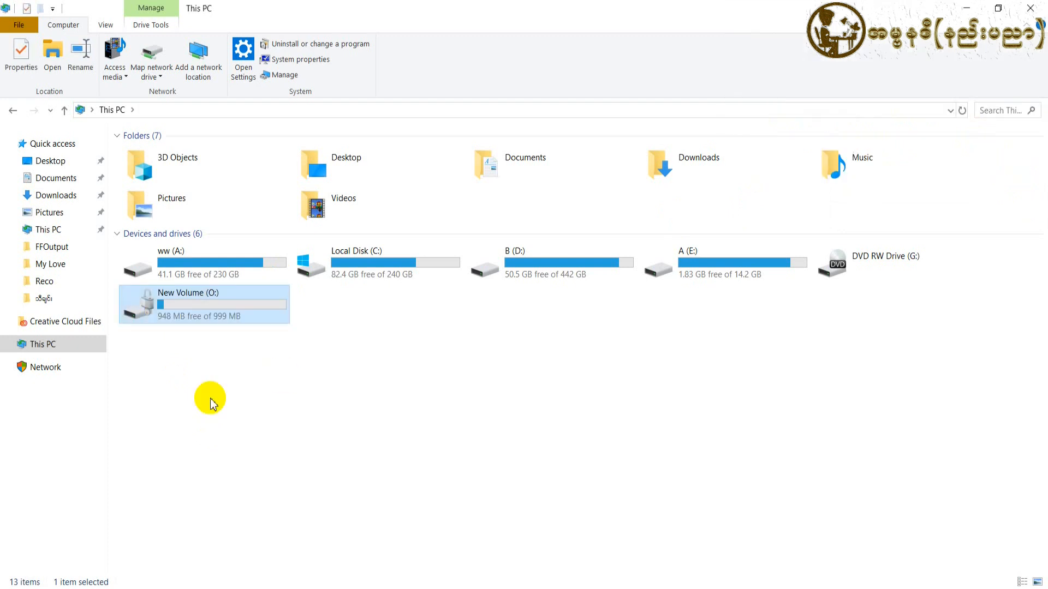
mouse_move(256, 324)
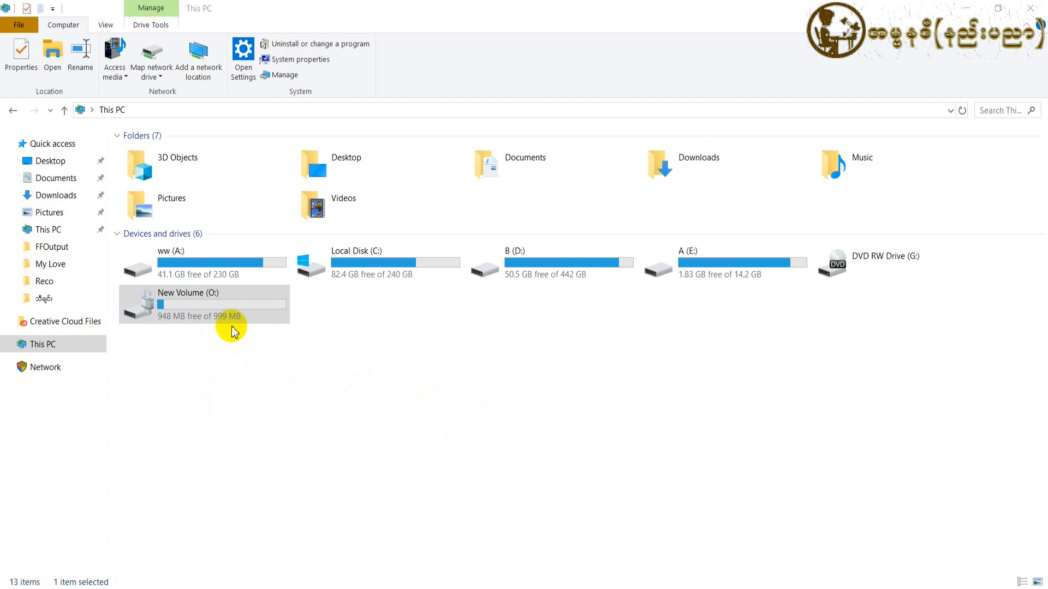
left_click(970, 6)
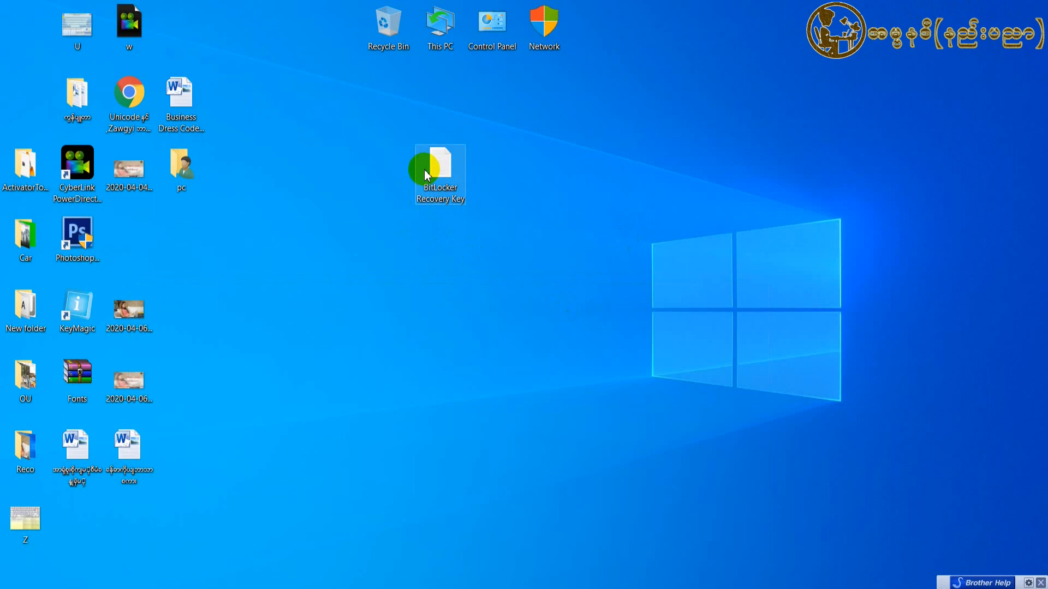
double_click(445, 200)
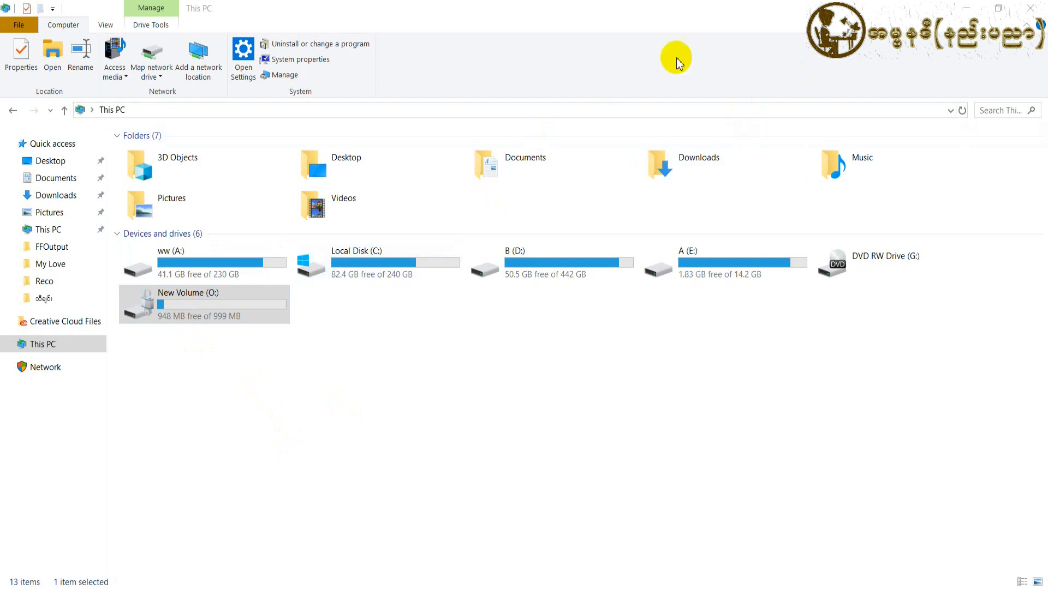
Turn off BitLocker for New Volume (O:) through BitLocker Drive Encryption in the Control Panel opened from the desktop.
left_click(968, 8)
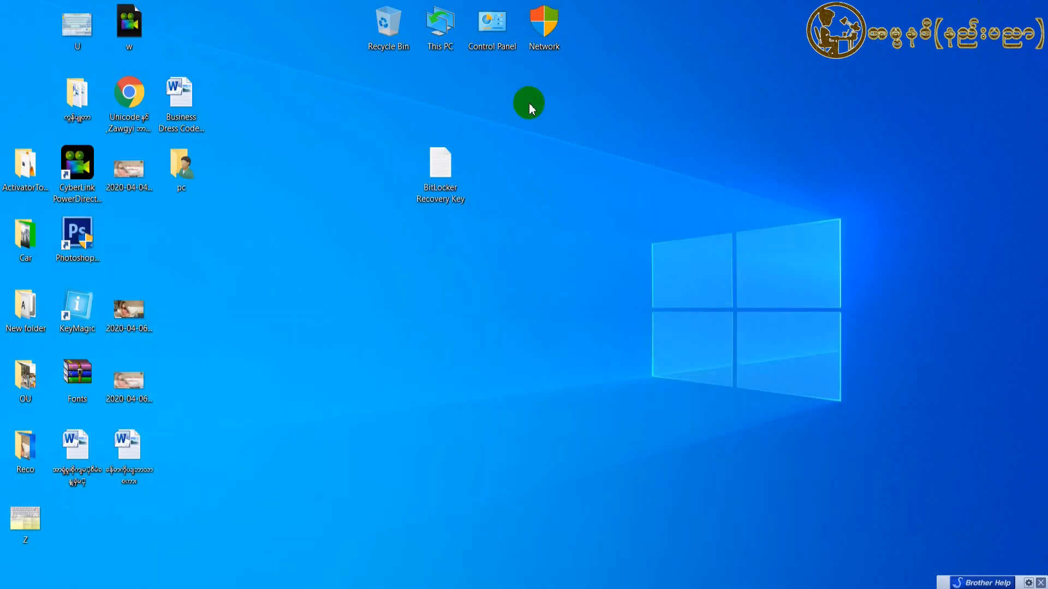
double_click(493, 33)
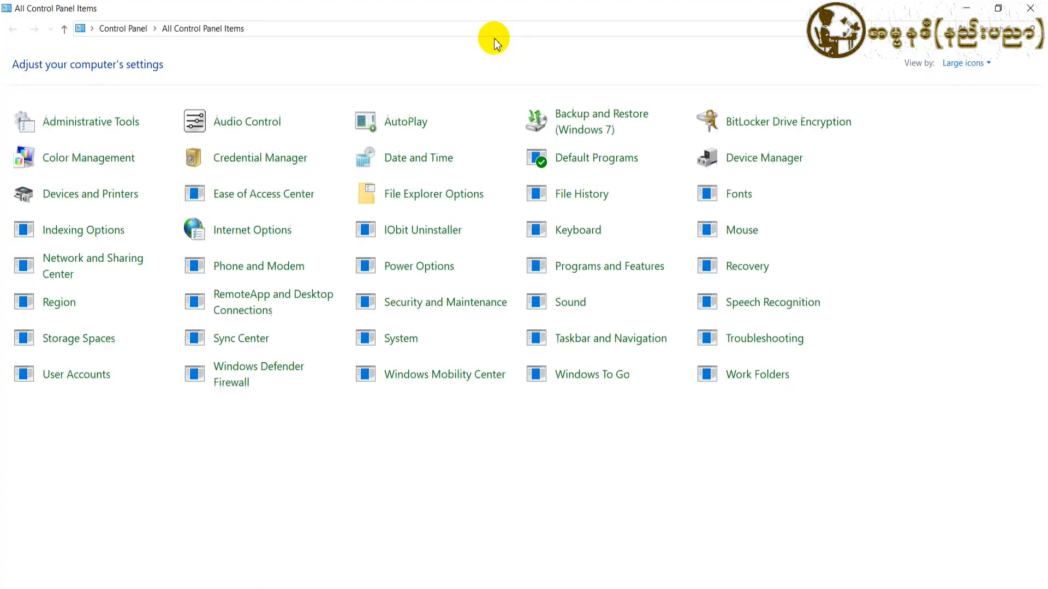
left_click(739, 125)
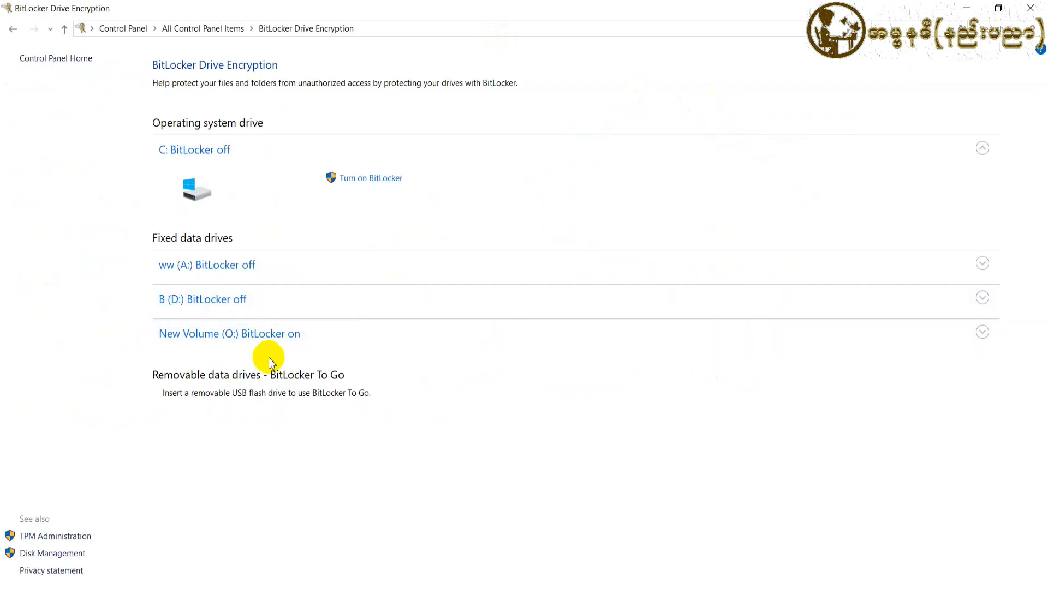
left_click(318, 335)
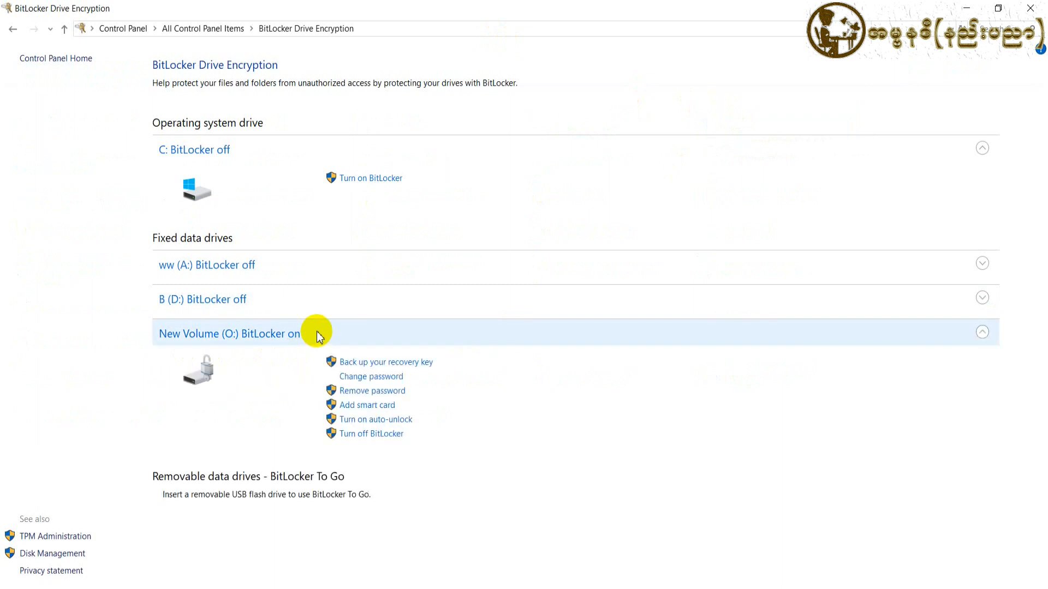
left_click(366, 435)
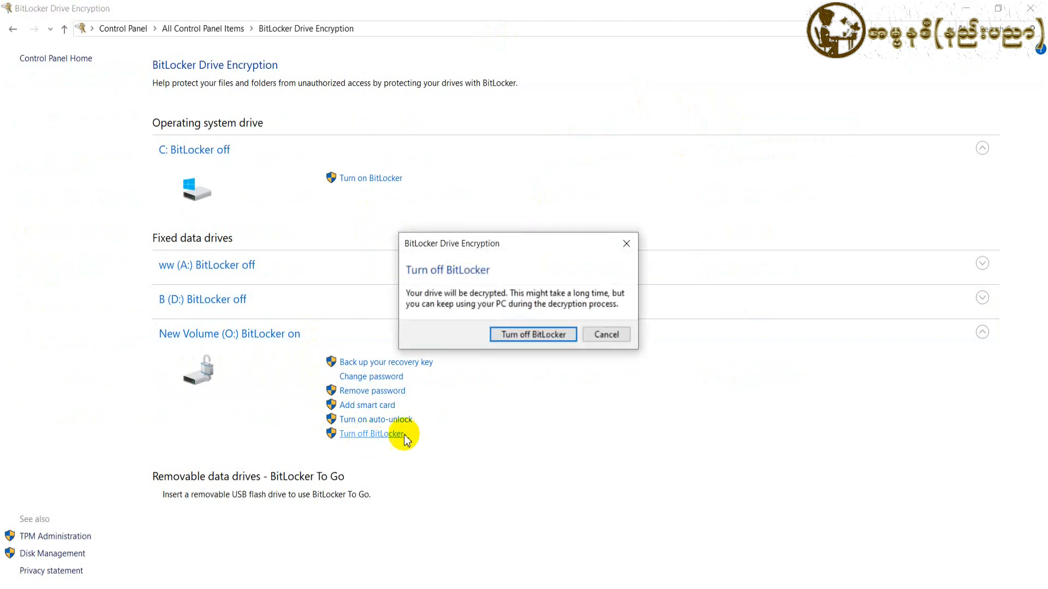
left_click(514, 334)
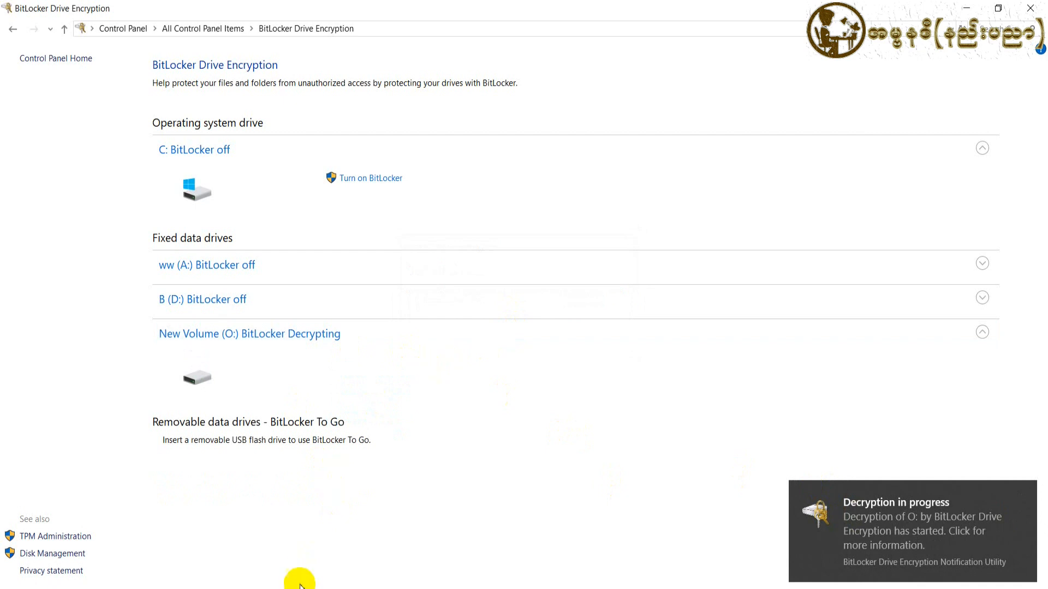
Check New Volume (O:) in This PC and its encryption status in BitLocker Drive Encryption.
left_click(309, 509)
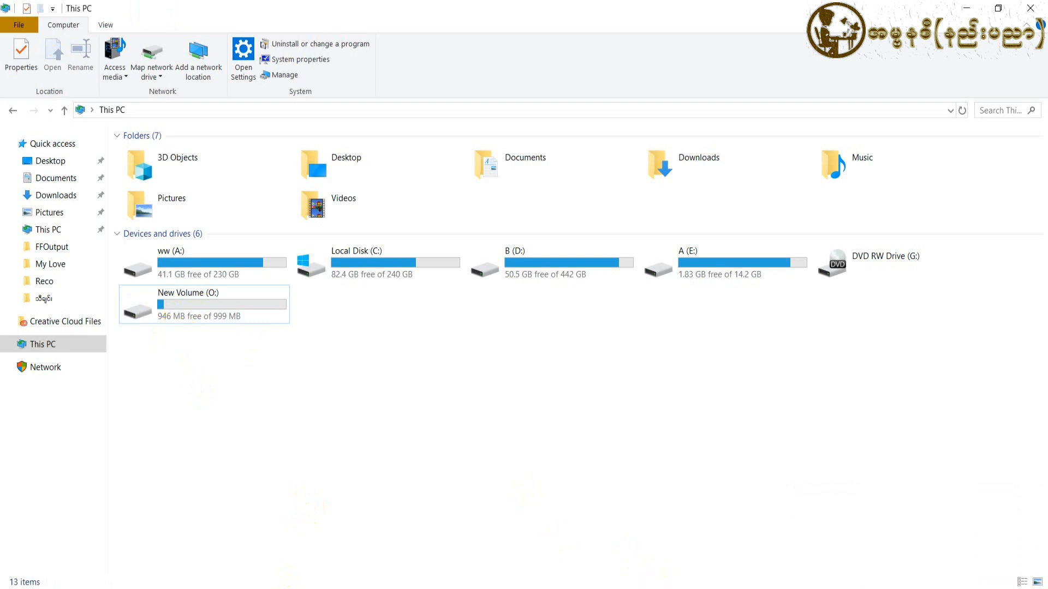
left_click(663, 588)
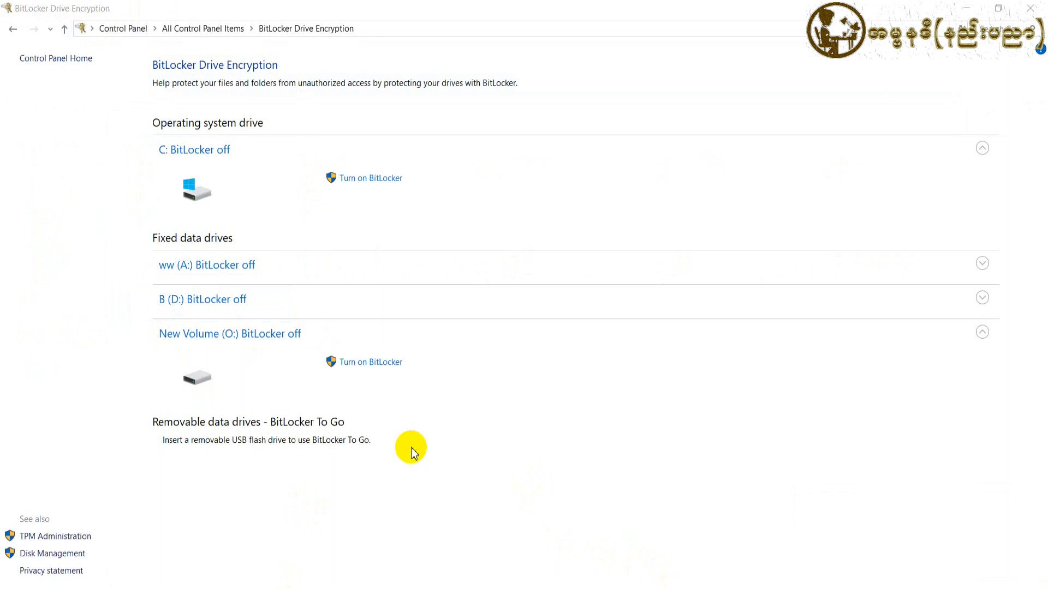